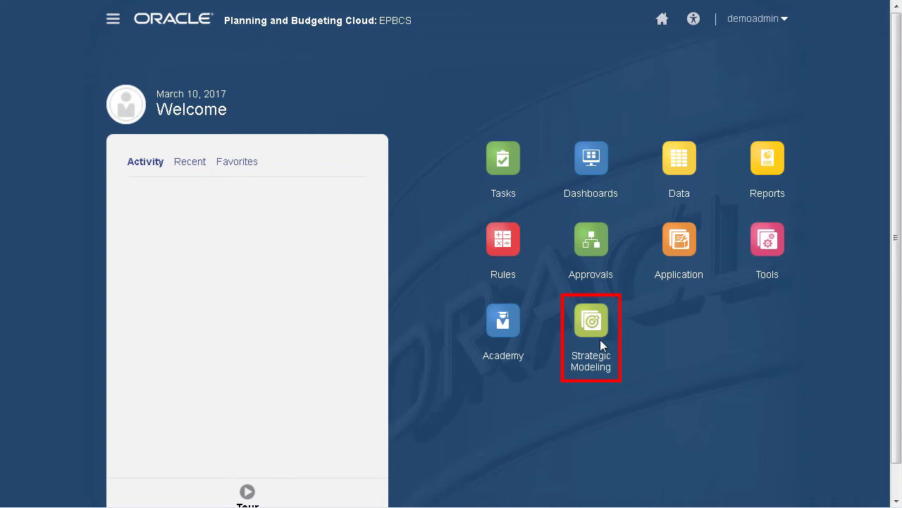
From Strategic Modeling > Models, start a new model and look at the template and existing-model source options
{"action": "left_click", "coordinate": [599, 340]}
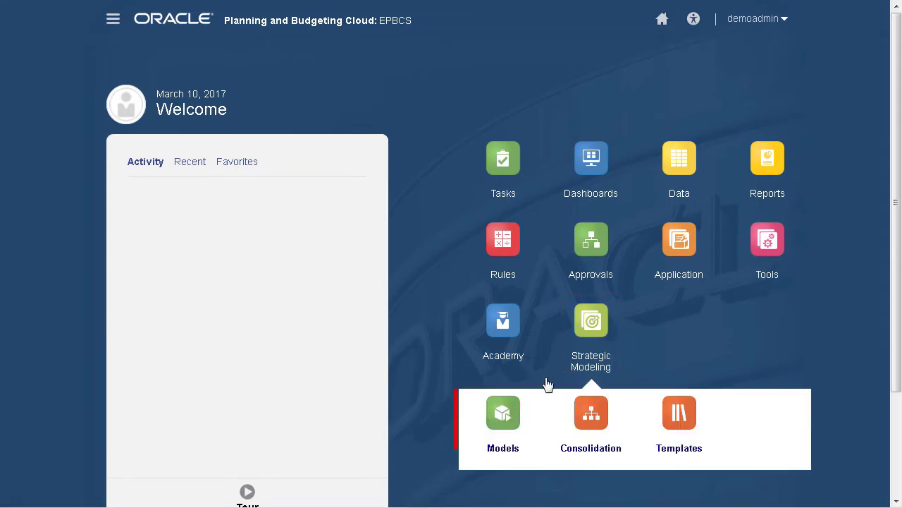
{"action": "left_click", "coordinate": [503, 416]}
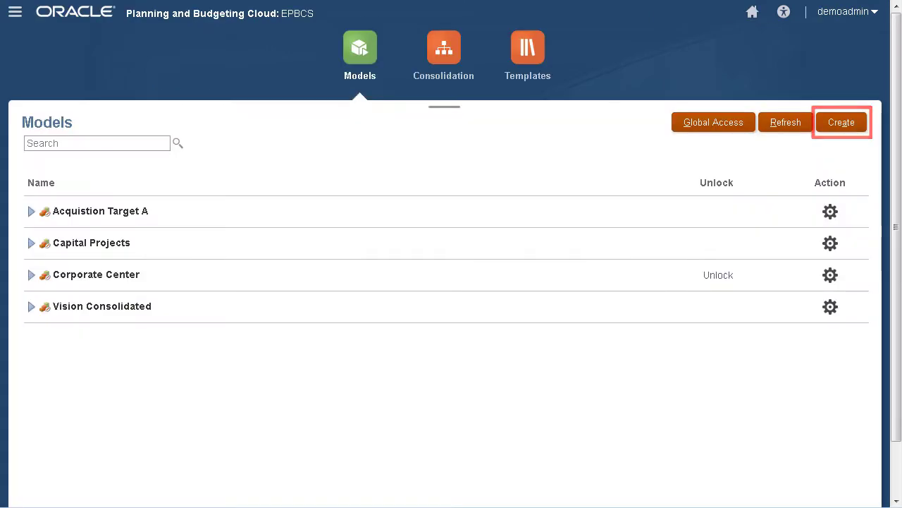
{"action": "left_click", "coordinate": [844, 123]}
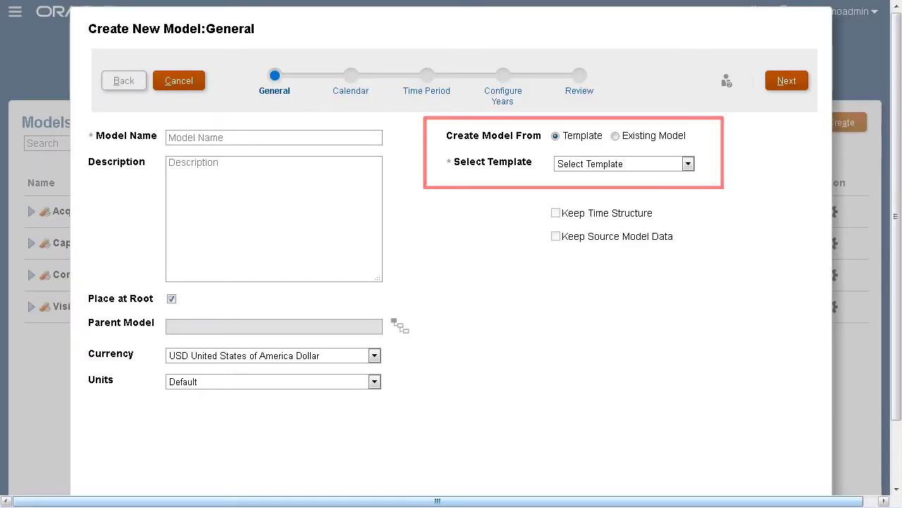
{"action": "left_click", "coordinate": [687, 163]}
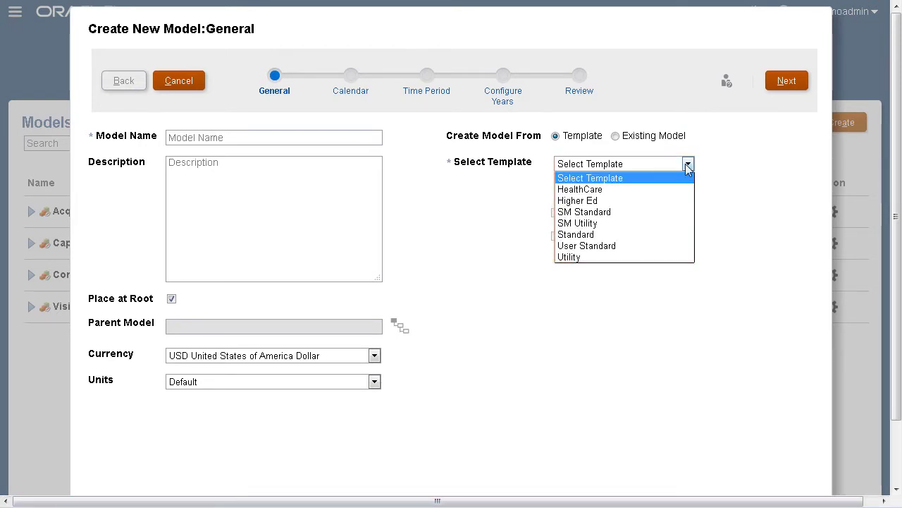
{"action": "left_click", "coordinate": [688, 164]}
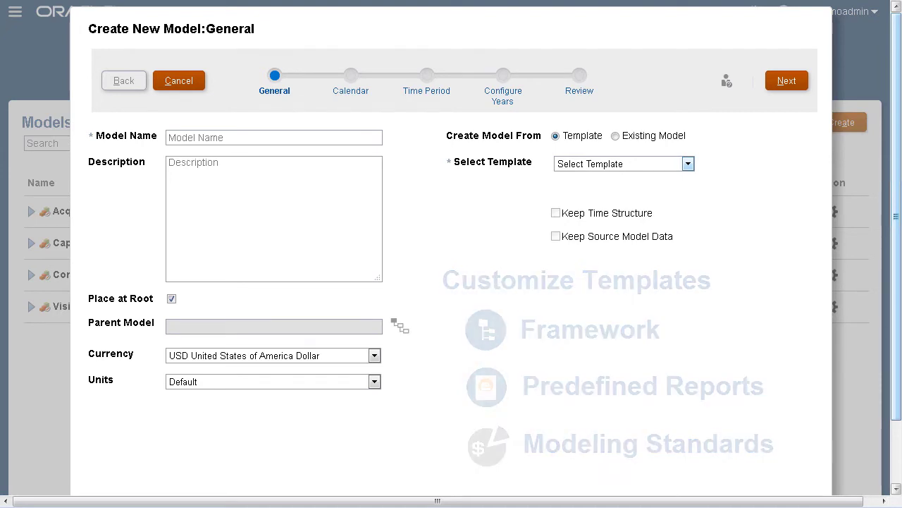
{"action": "left_click", "coordinate": [625, 139]}
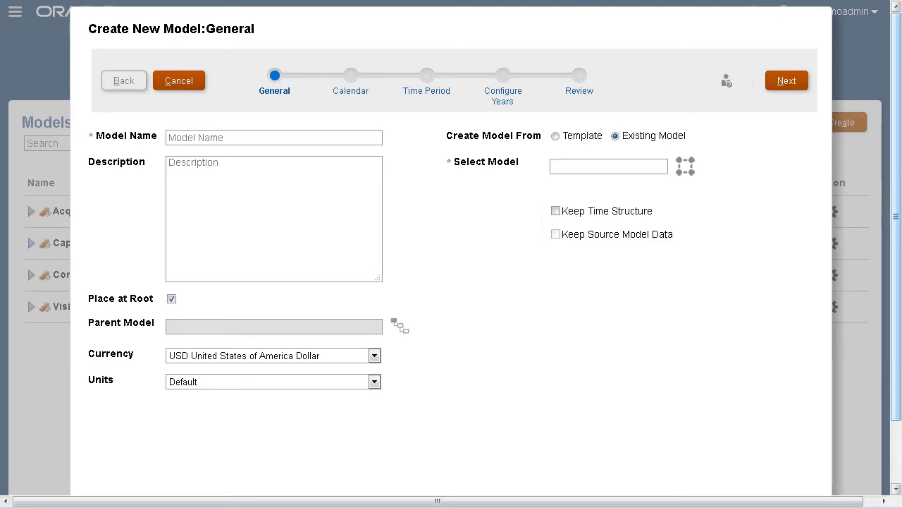
Name the model 'Sample', base it on the SM Standard template, and continue to Calendar
{"action": "left_click", "coordinate": [227, 144]}
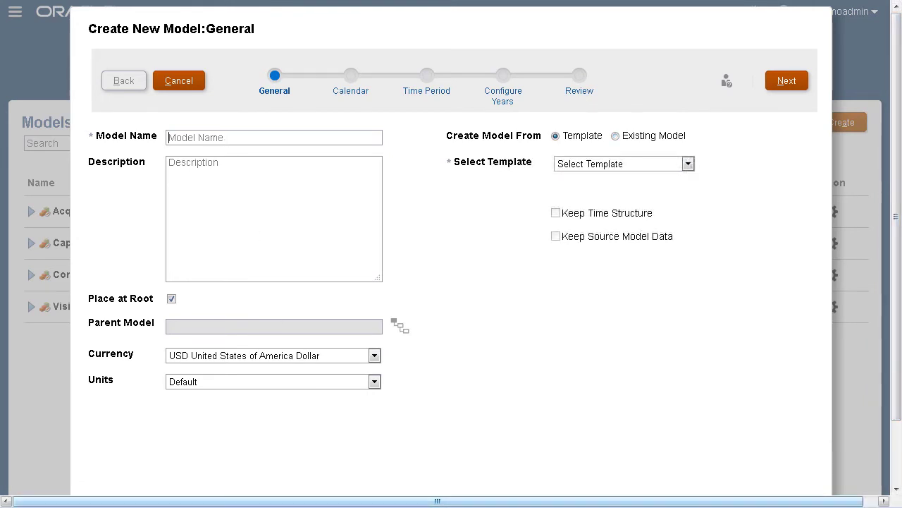
{"action": "type", "text": "Sample"}
{"action": "left_click", "coordinate": [687, 163]}
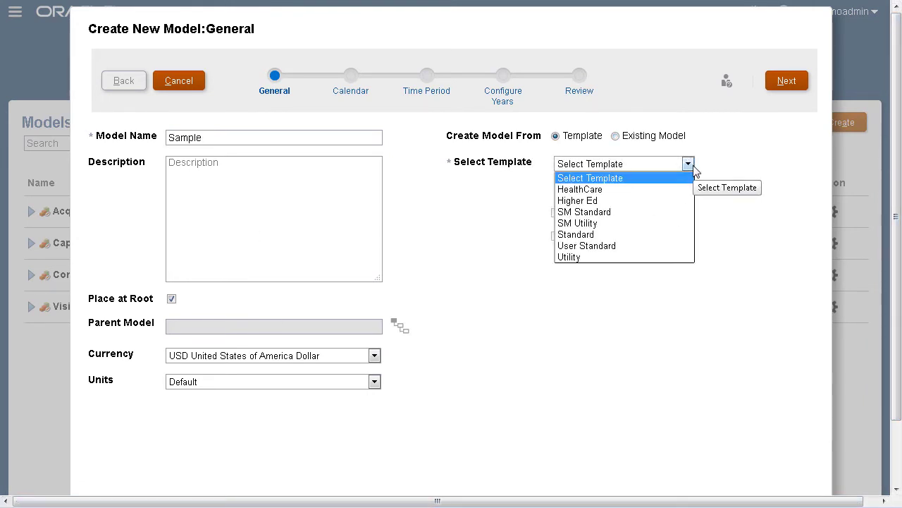
{"action": "left_click", "coordinate": [607, 214]}
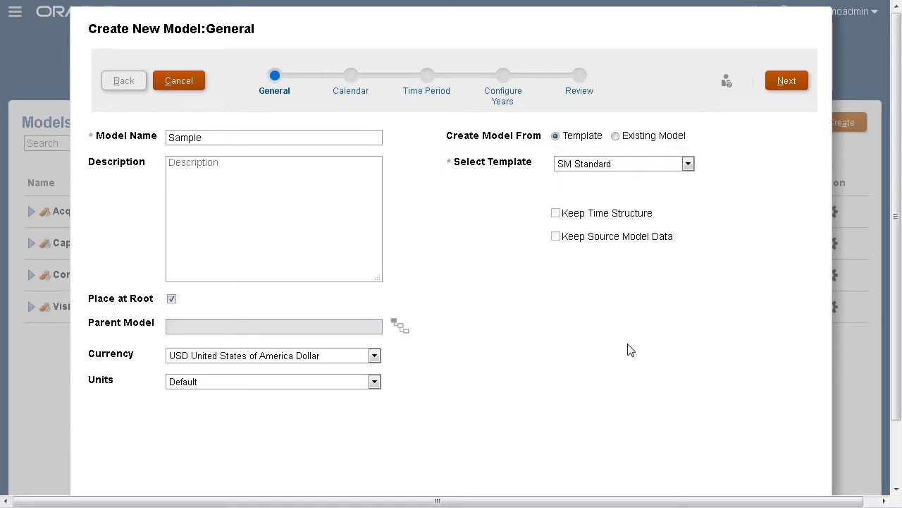
{"action": "left_click", "coordinate": [789, 86]}
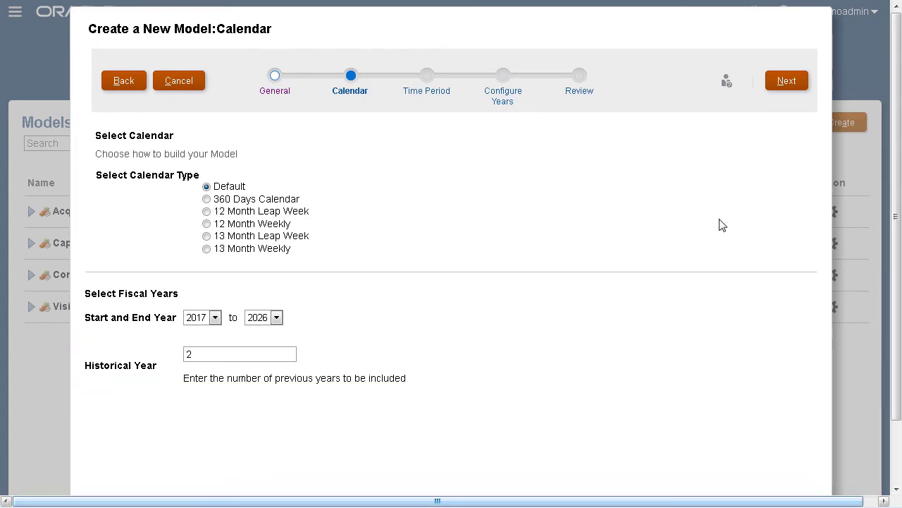
Keep the default calendar and December year end; give 2018 half-yearly, quarterly, monthly detail and 2019 half-yearly
{"action": "left_click", "coordinate": [781, 82]}
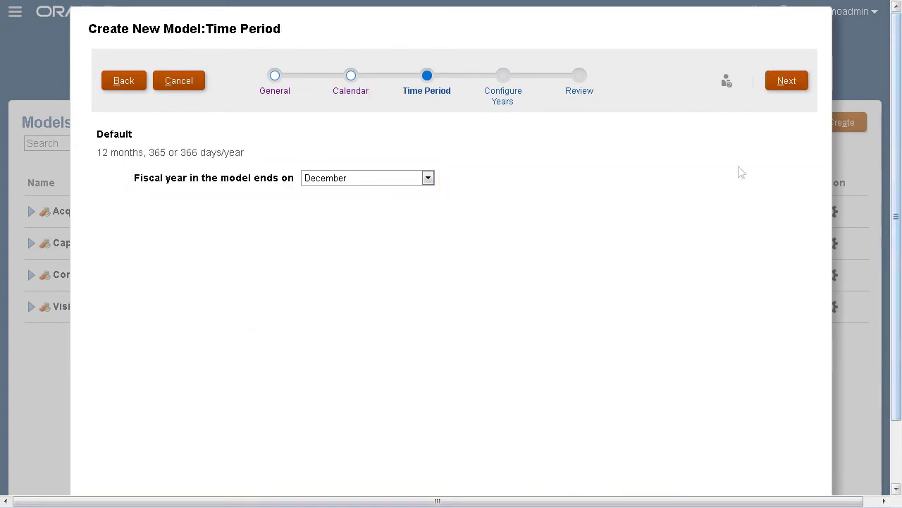
{"action": "left_click", "coordinate": [784, 81]}
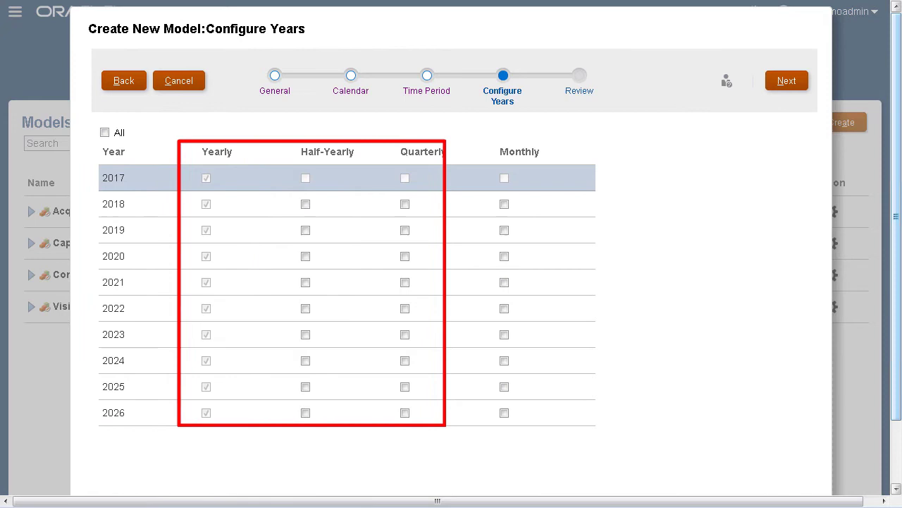
{"action": "left_click", "coordinate": [305, 204]}
{"action": "left_click", "coordinate": [405, 204]}
{"action": "left_click", "coordinate": [504, 204]}
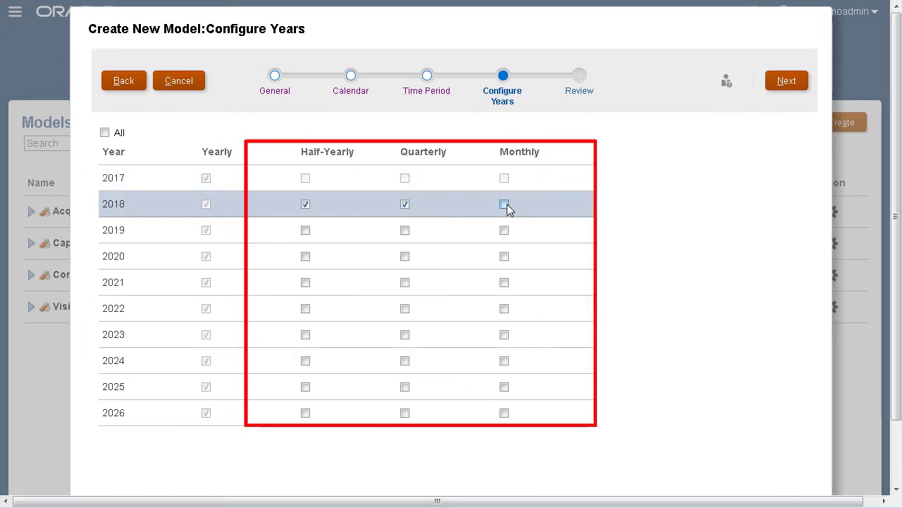
{"action": "left_click", "coordinate": [305, 230]}
Add quarterly detail for 2020–2022 and half-yearly detail for 2023–2026, then continue to Review
{"action": "left_click", "coordinate": [405, 256]}
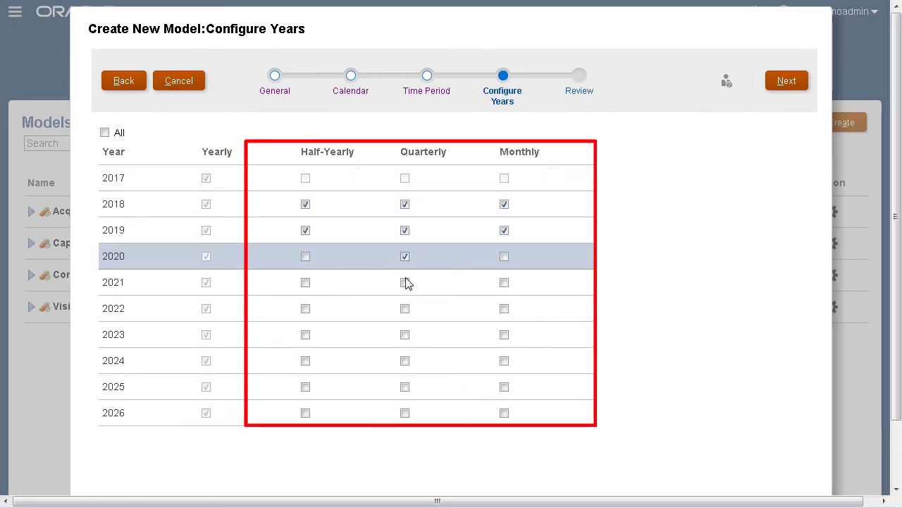
{"action": "left_click", "coordinate": [405, 282]}
{"action": "left_click", "coordinate": [405, 308]}
{"action": "left_click", "coordinate": [305, 334]}
{"action": "left_click", "coordinate": [306, 360]}
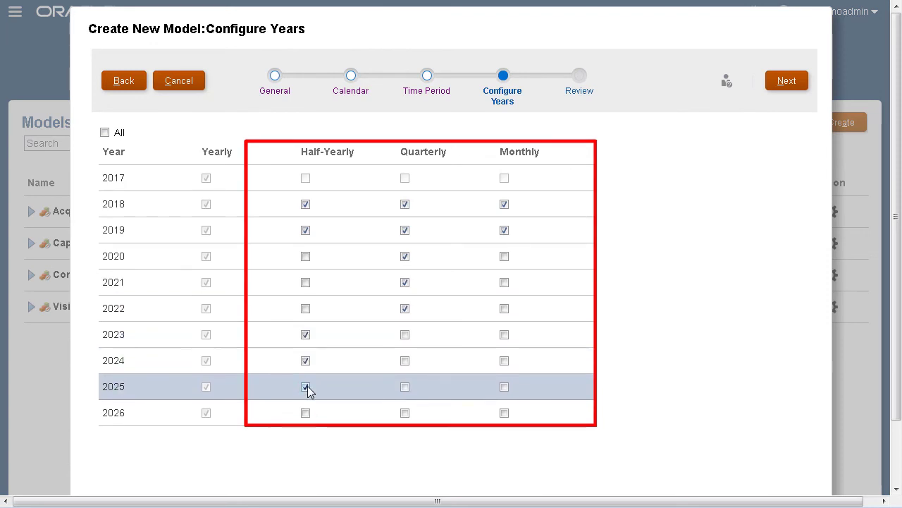
{"action": "left_click", "coordinate": [305, 386]}
{"action": "left_click", "coordinate": [305, 412]}
{"action": "left_click", "coordinate": [791, 83]}
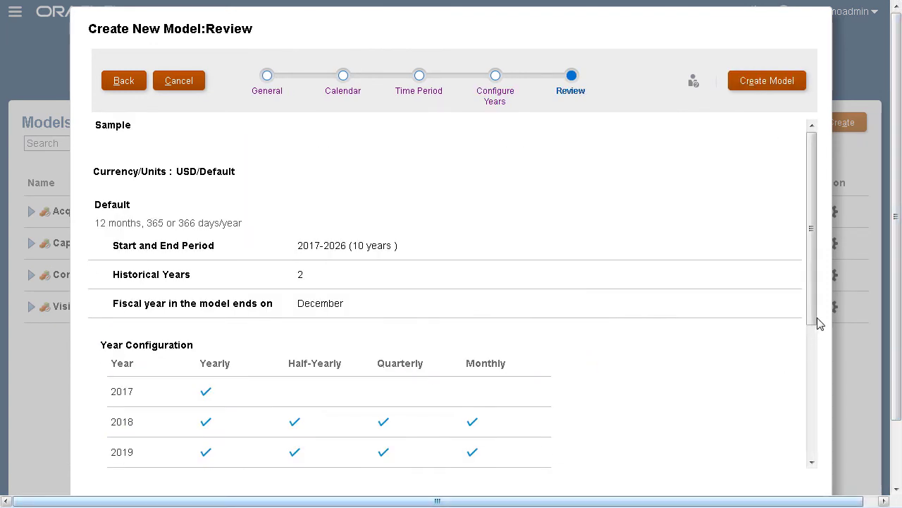
Review the Sample model settings, create the model, and dismiss the status message
{"action": "left_click_drag", "start_coordinate": [813, 321], "coordinate": [808, 464]}
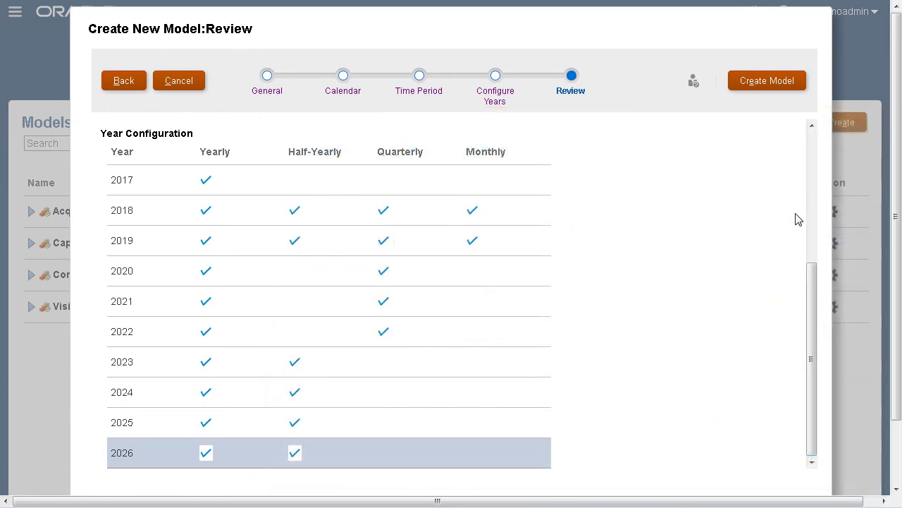
{"action": "left_click", "coordinate": [767, 80]}
{"action": "left_click", "coordinate": [509, 276]}
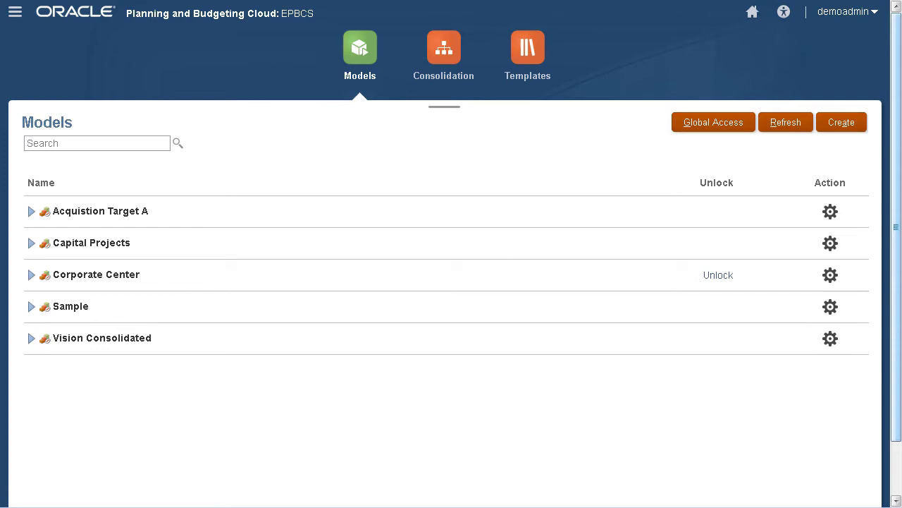
Start a model named 'My Sample' copied from the existing Sample model, keeping its time structure and data
{"action": "left_click", "coordinate": [841, 122]}
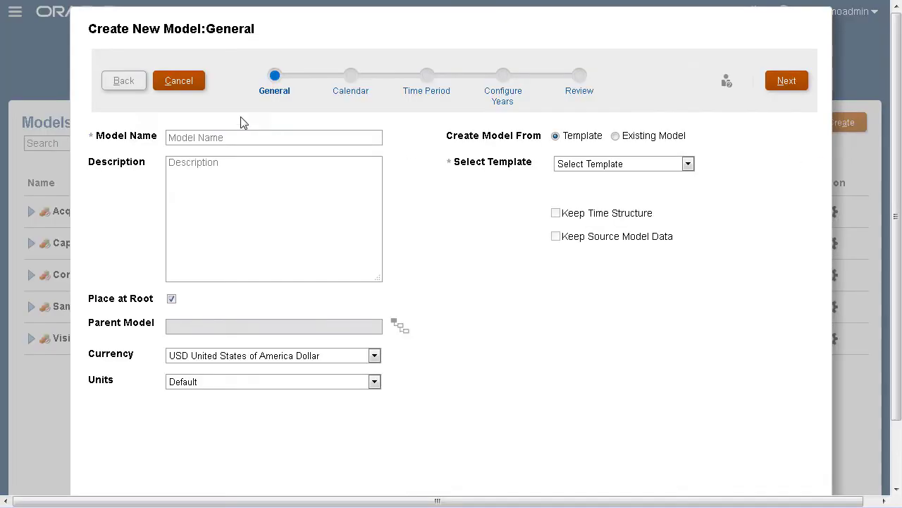
{"action": "type", "text": "My Sample"}
{"action": "left_click", "coordinate": [614, 136]}
{"action": "left_click", "coordinate": [685, 167]}
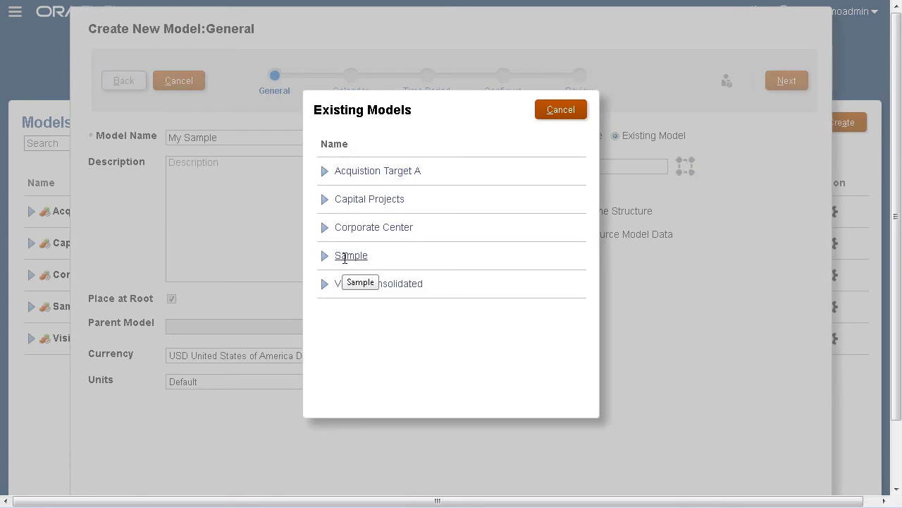
{"action": "left_click", "coordinate": [345, 258]}
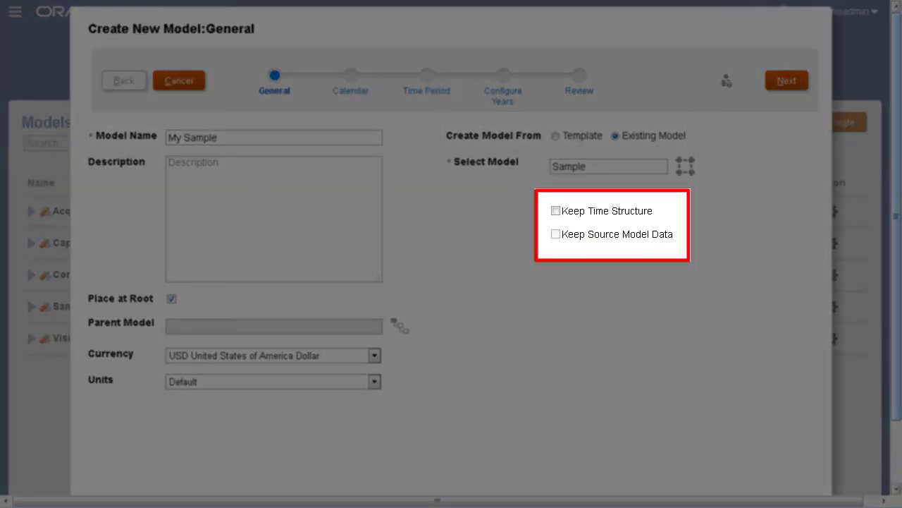
{"action": "left_click", "coordinate": [556, 211]}
{"action": "left_click", "coordinate": [556, 234]}
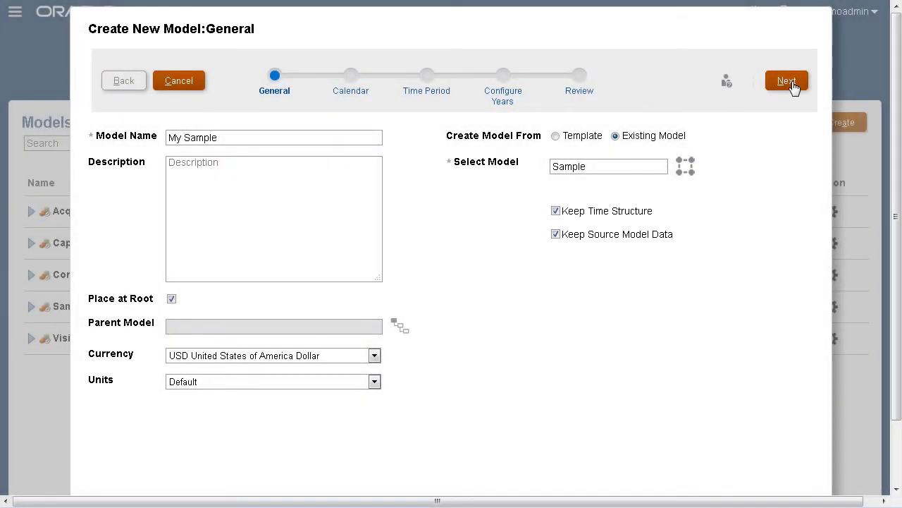
{"action": "left_click", "coordinate": [793, 84]}
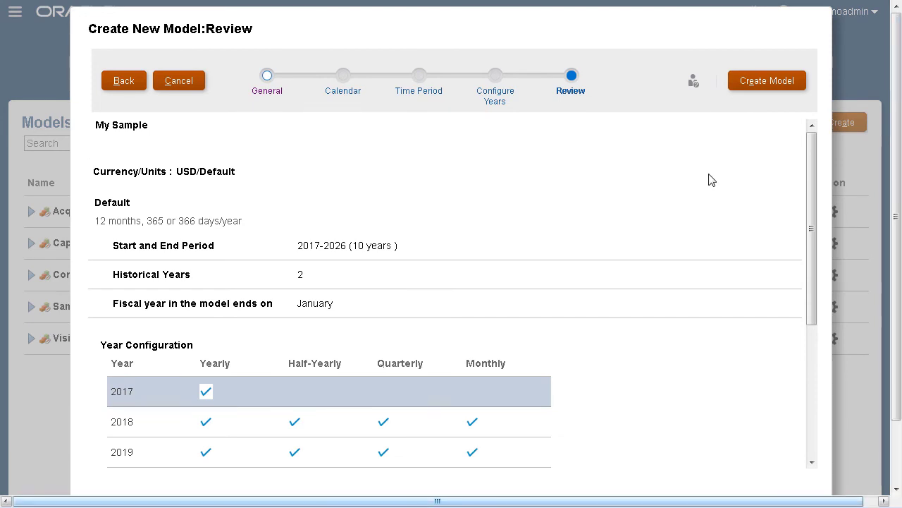
Create My Sample, dismiss the message, and open it with Open-Check Out from its actions menu
{"action": "left_click", "coordinate": [766, 87]}
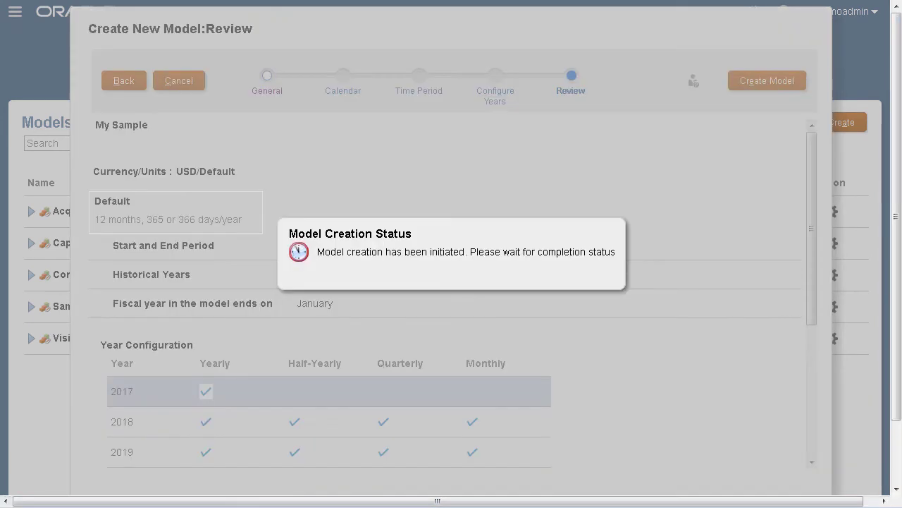
{"action": "left_click", "coordinate": [498, 273]}
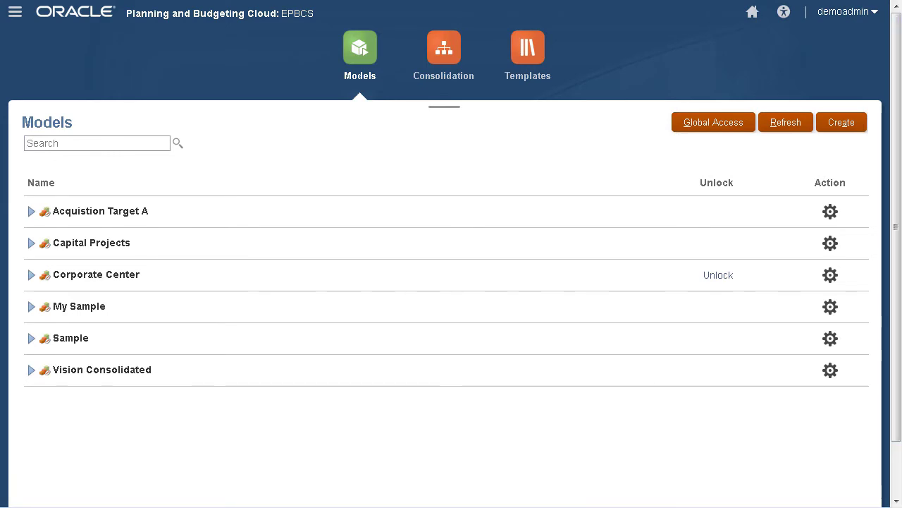
{"action": "left_click", "coordinate": [831, 308]}
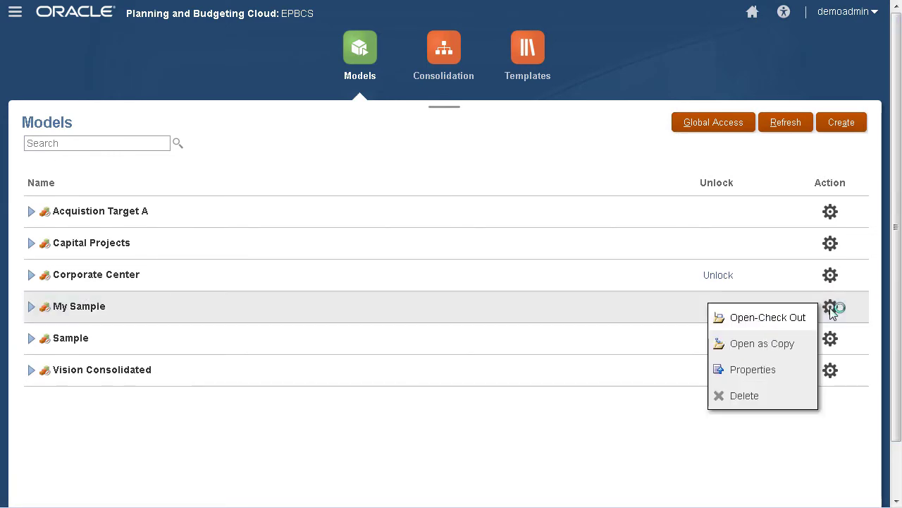
{"action": "left_click", "coordinate": [768, 318]}
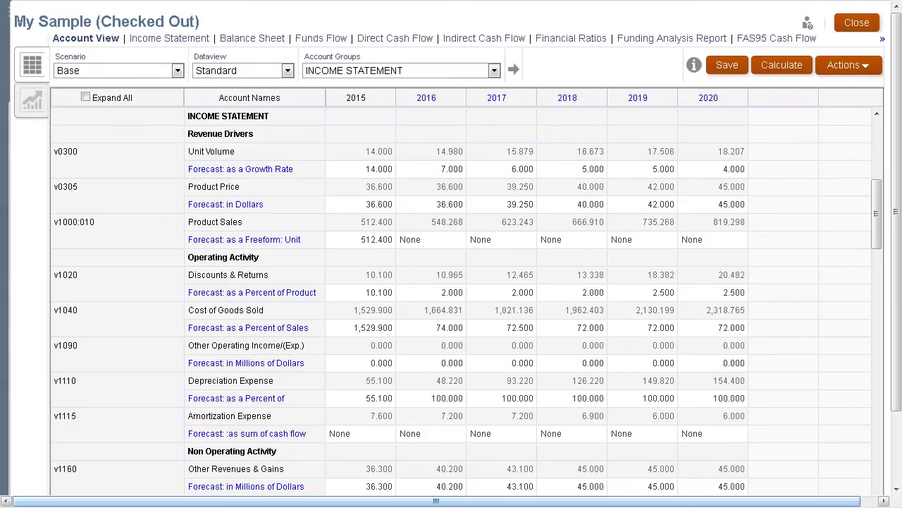